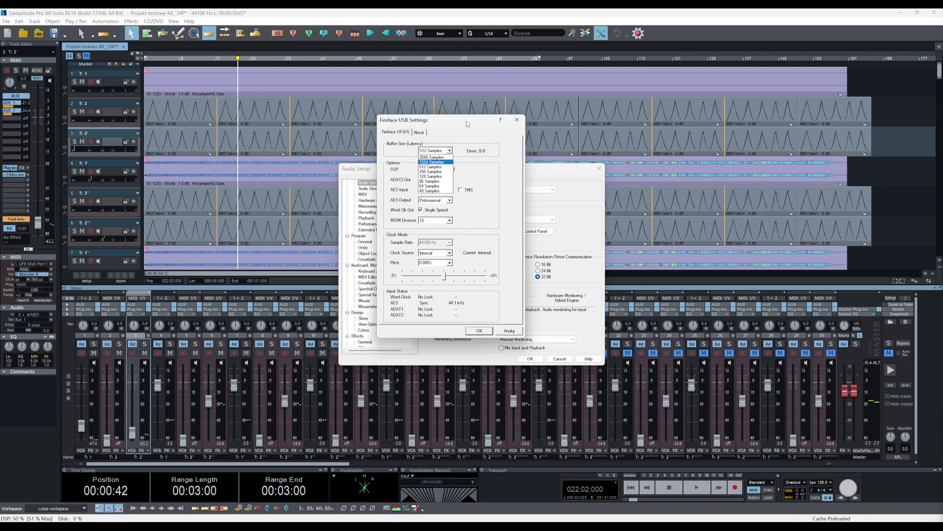
Close the Fireface USB settings and examine the Performance options, including the maximum number of CPUs.
left_click(517, 119)
left_click(372, 224)
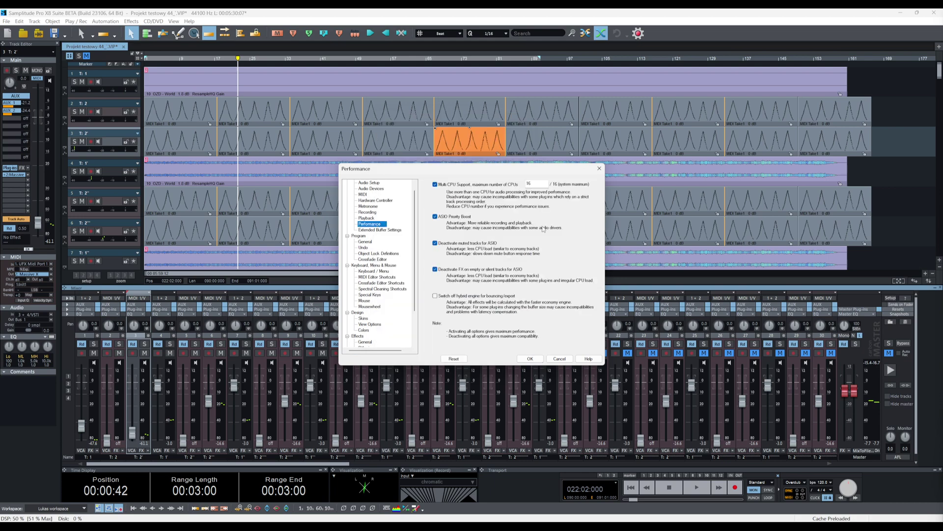
double_click(540, 182)
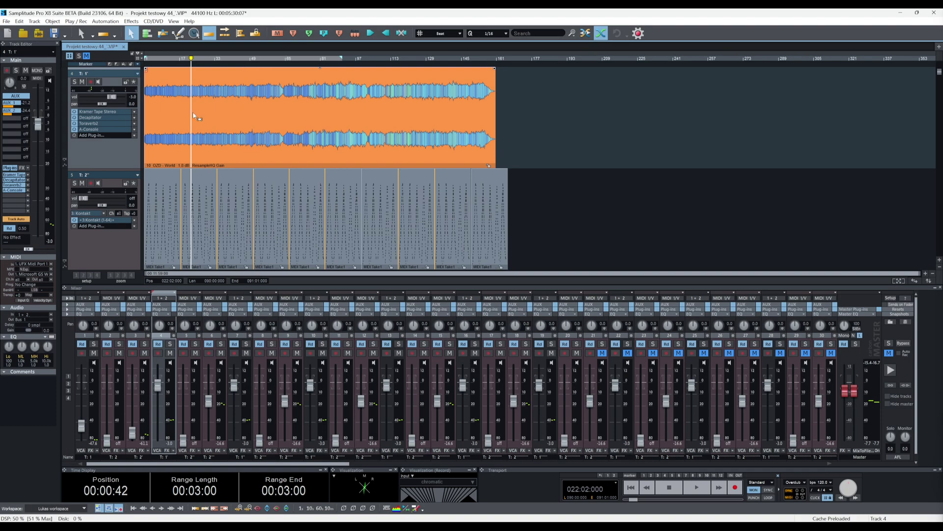
Open and inspect track 4's Kramer Tape Stereo, Decapitator, reverb and A-Console plug-ins, closing each one after viewing.
left_click(111, 112)
left_click(619, 141)
left_click(88, 118)
left_click(707, 239)
left_click(88, 124)
left_click(748, 215)
left_click(101, 129)
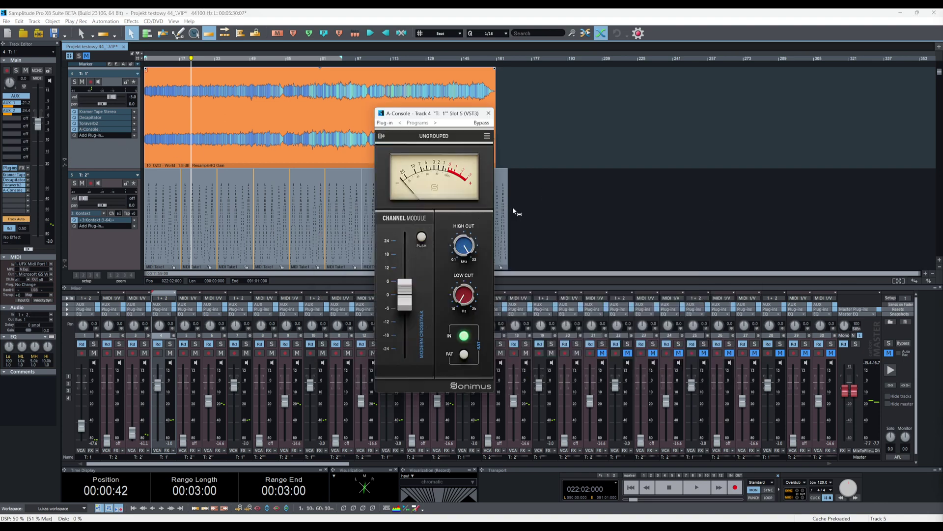
left_click(487, 118)
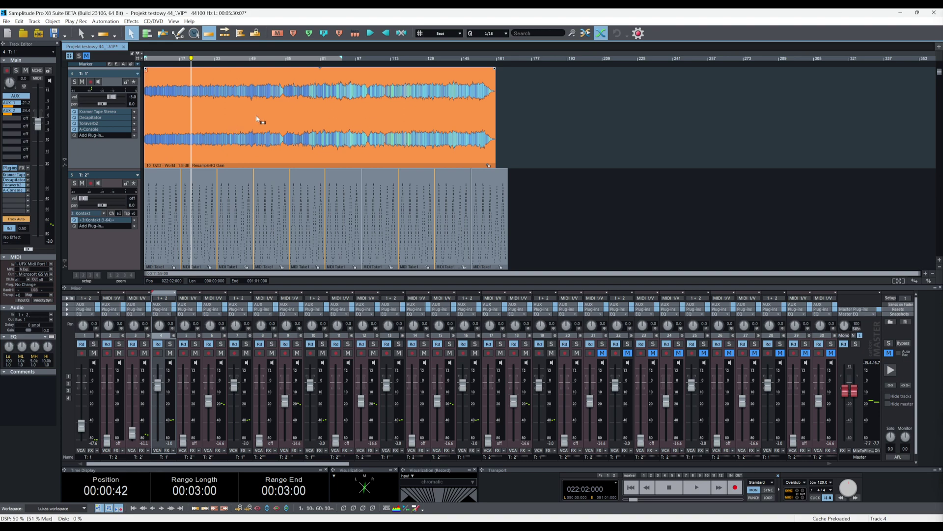
Inspect the Kontakt instrument on track 5 and the Massive X instrument on track 6, closing each window.
left_click(115, 249)
scroll(317, 207, "down", 3)
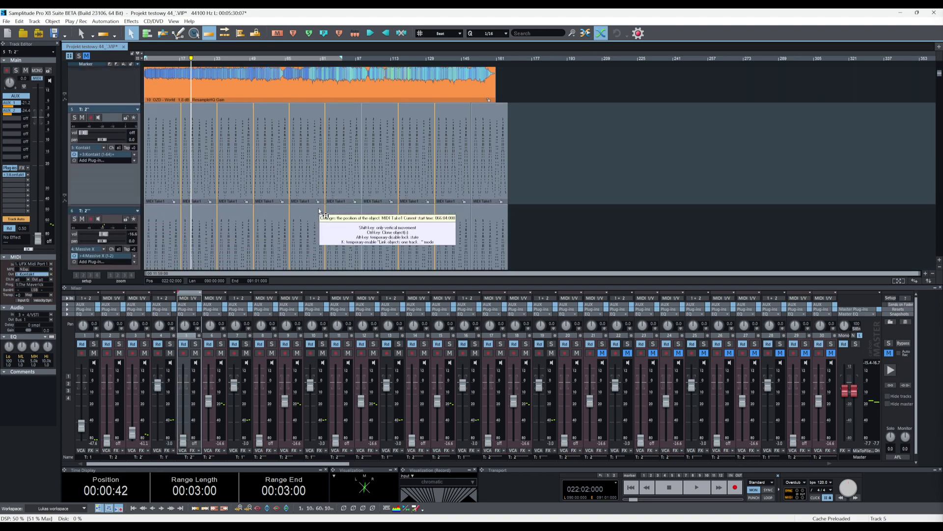
left_click(100, 132)
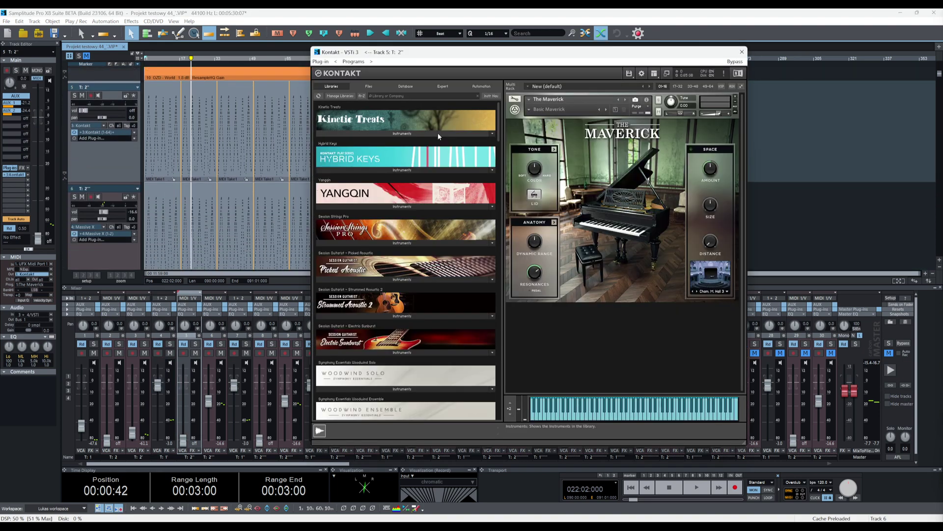
left_click(743, 49)
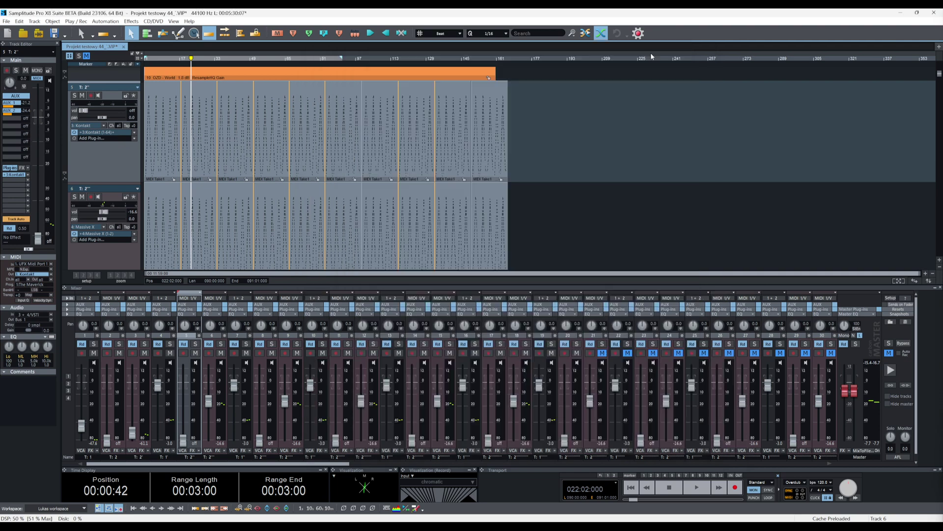
left_click(96, 250)
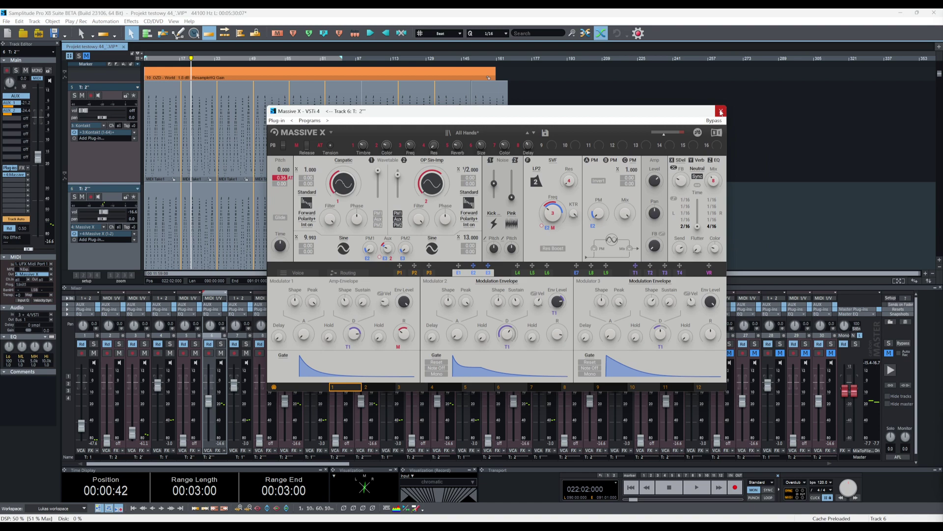
left_click(721, 112)
Examine the MIDI objects on tracks 5 and 6 up close, and reduce the track heights for an overview of more tracks.
left_click(170, 142)
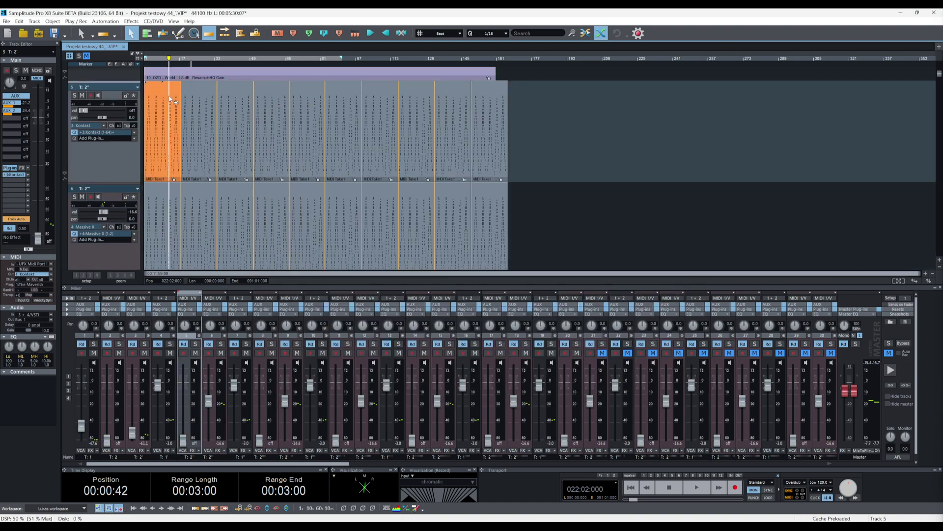
scroll(170, 104, "up", 3)
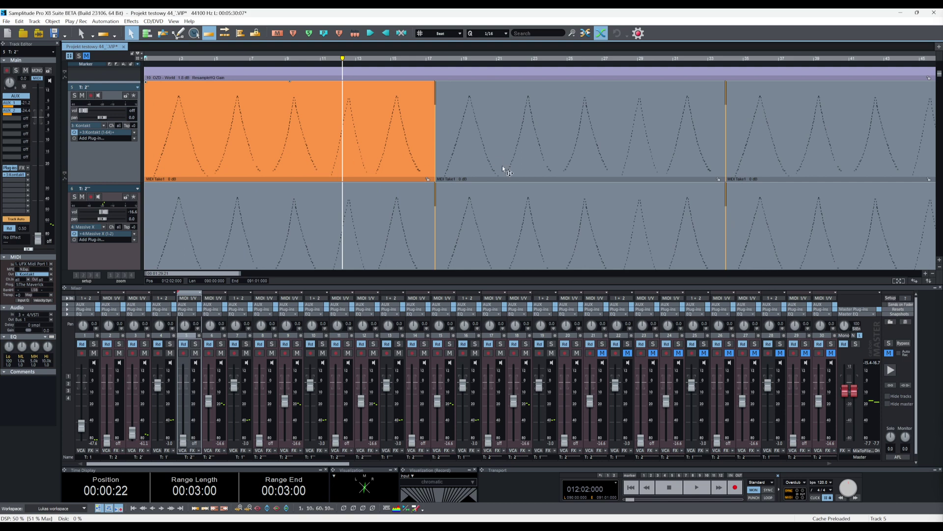
left_click(939, 268)
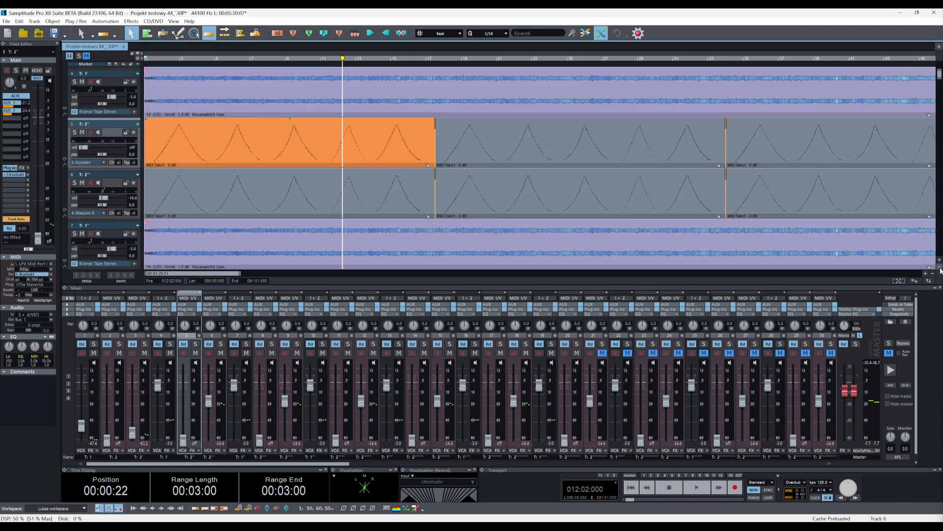
scroll(304, 123, "down", 3)
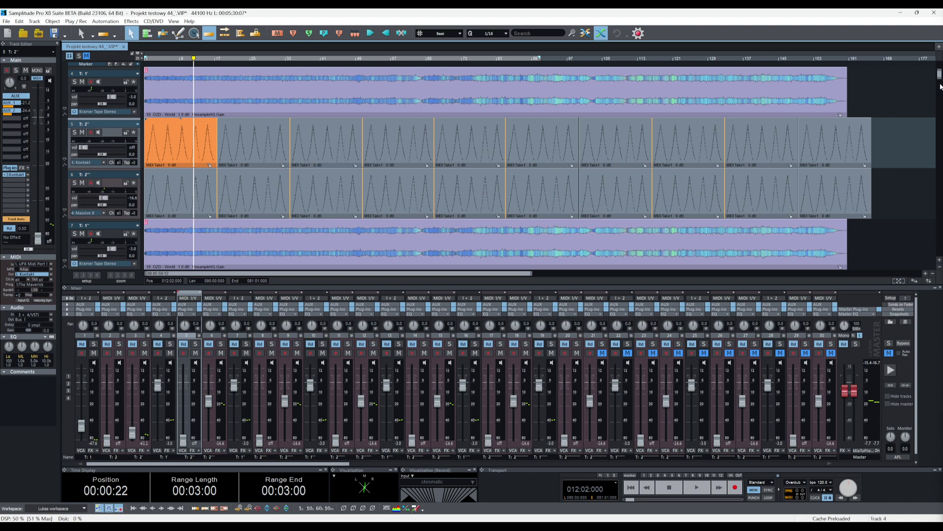
mouse_move(939, 77)
left_mouse_down()
mouse_move(933, 131)
mouse_move(938, 94)
left_mouse_up()
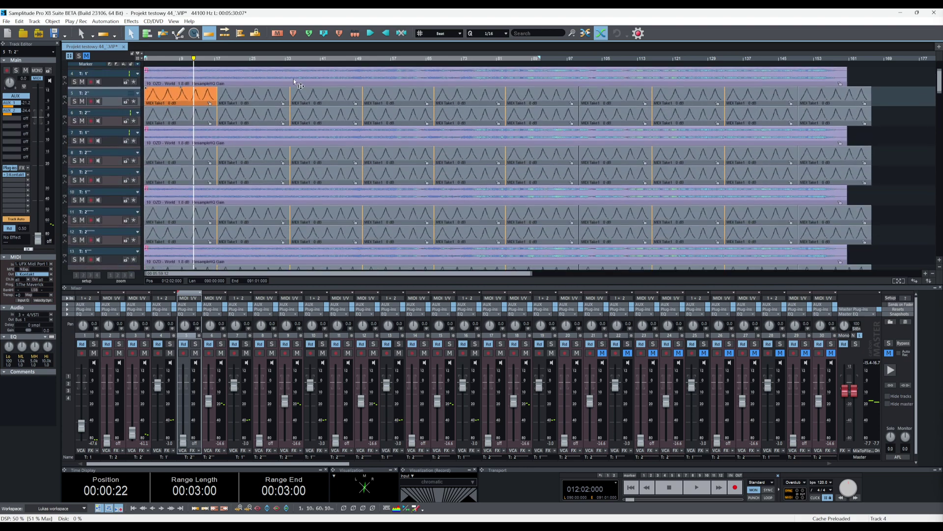
Play the project from about bar 9 and examine the playback load at different timeline zoom levels.
left_click(182, 59)
key("space")
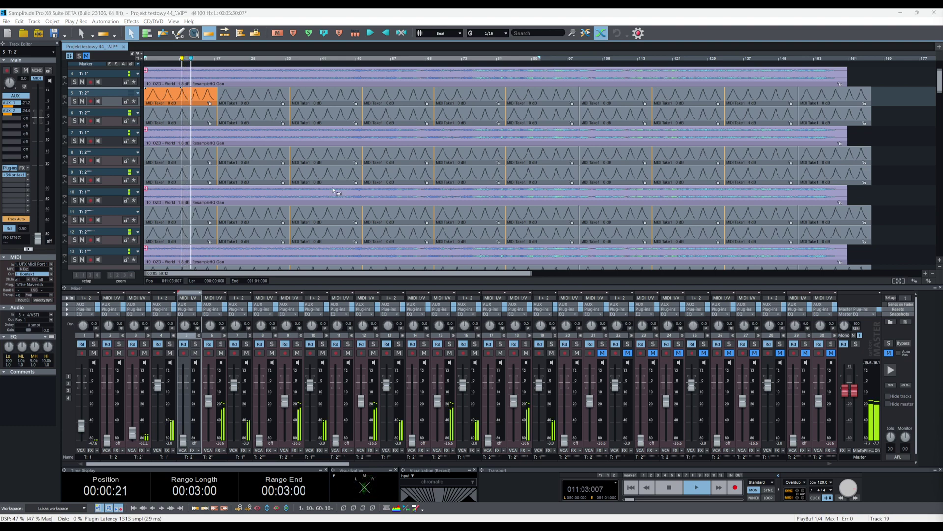
scroll(333, 212, "up", 4)
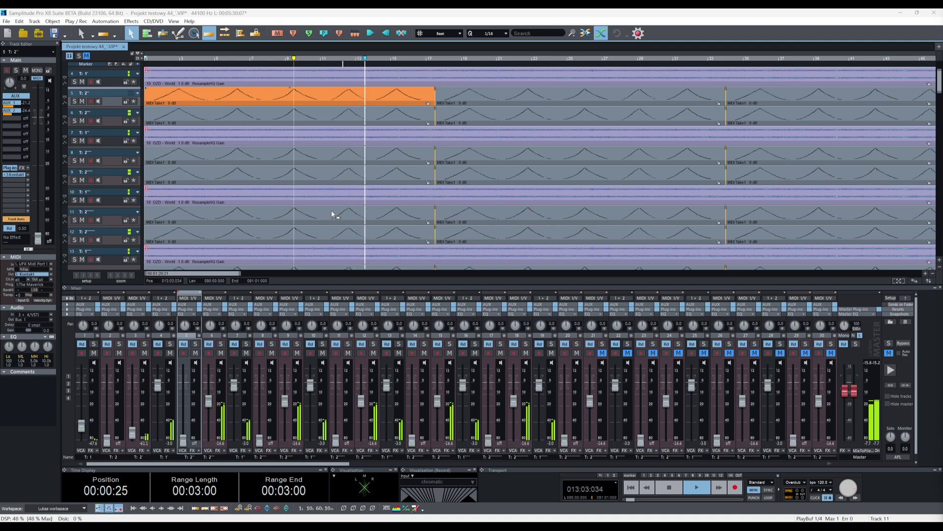
scroll(332, 214, "down", 2)
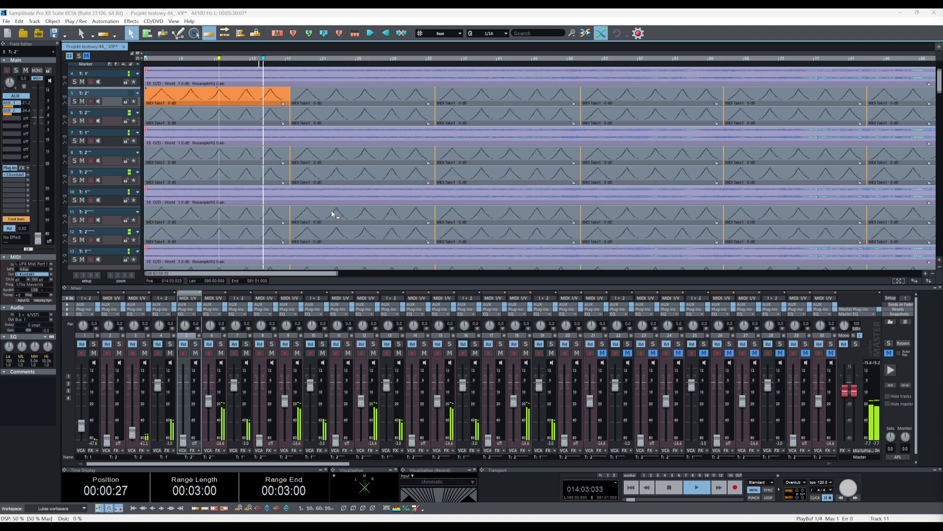
scroll(332, 214, "down", 4)
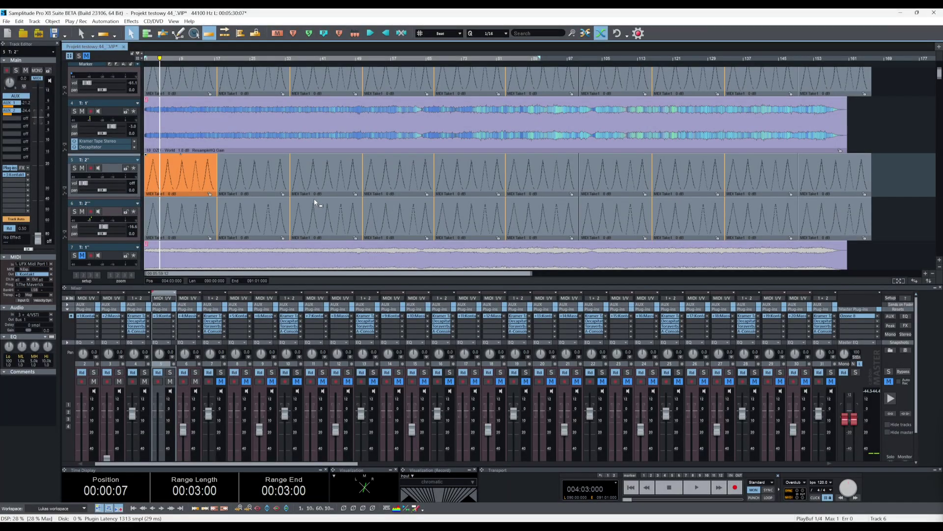
Play the project from about bar 5 and open Task Manager's CPU performance graphs to monitor the per-core load.
scroll(315, 202, "up", 2)
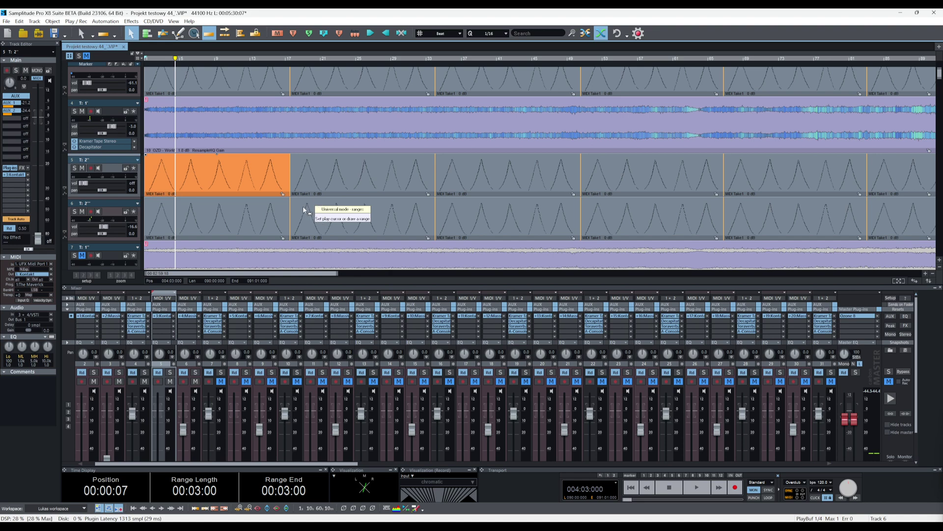
scroll(304, 209, "down", 2)
scroll(236, 187, "up", 4)
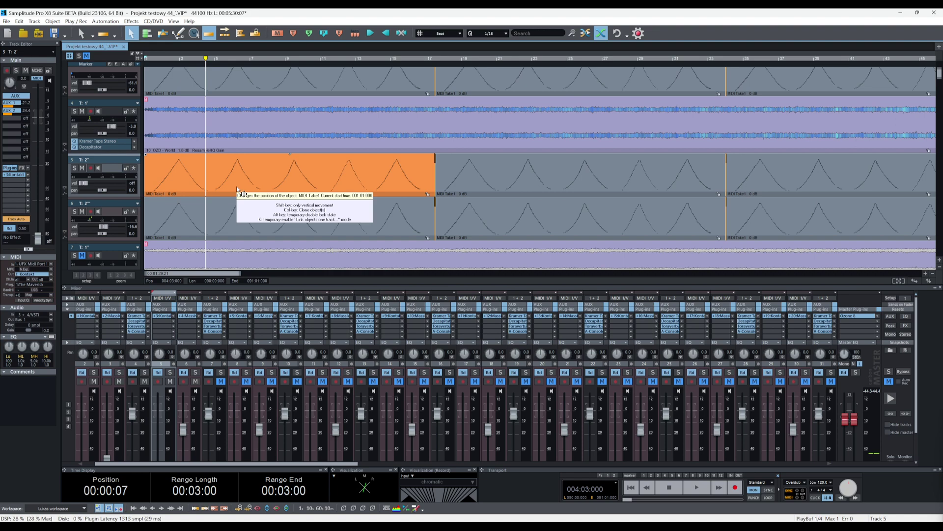
scroll(238, 189, "down", 2)
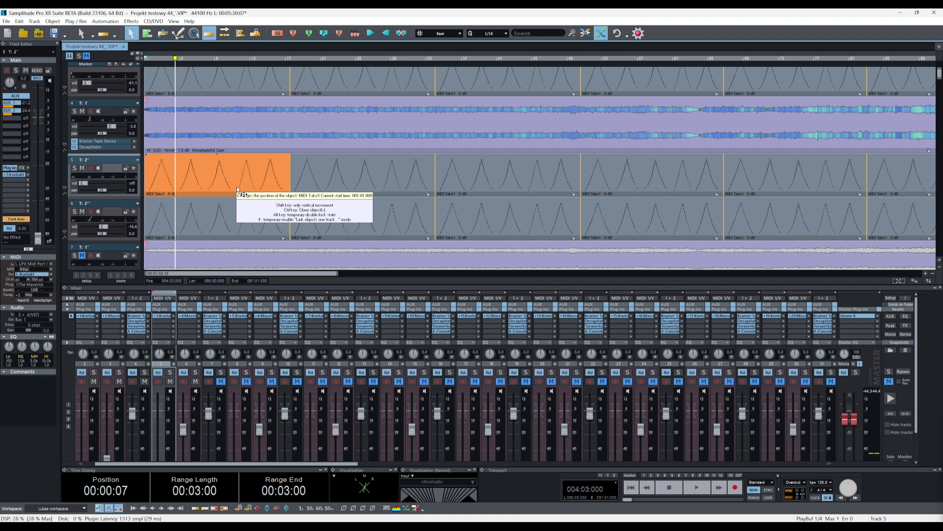
scroll(504, 139, "down", 2)
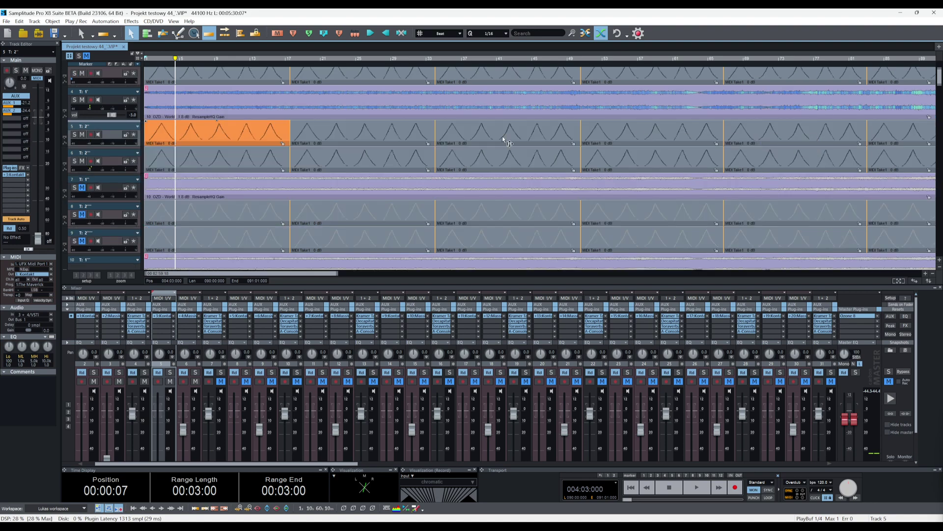
left_click(182, 60)
key("space")
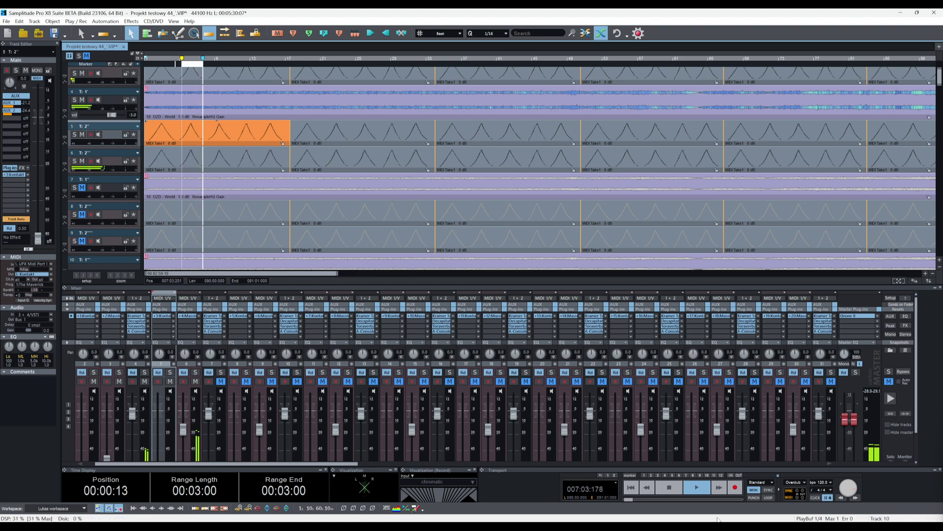
key("ctrl+shift+Escape")
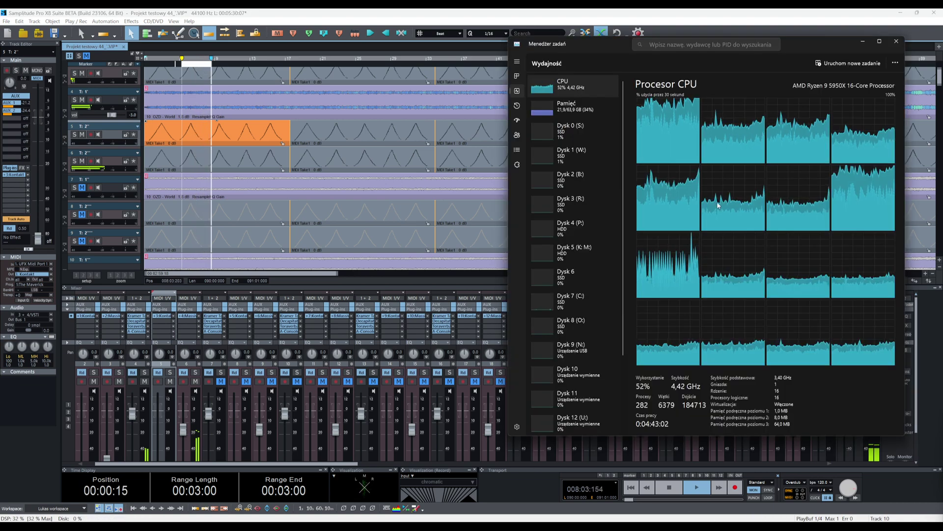
left_click_drag(621, 44, 636, 43)
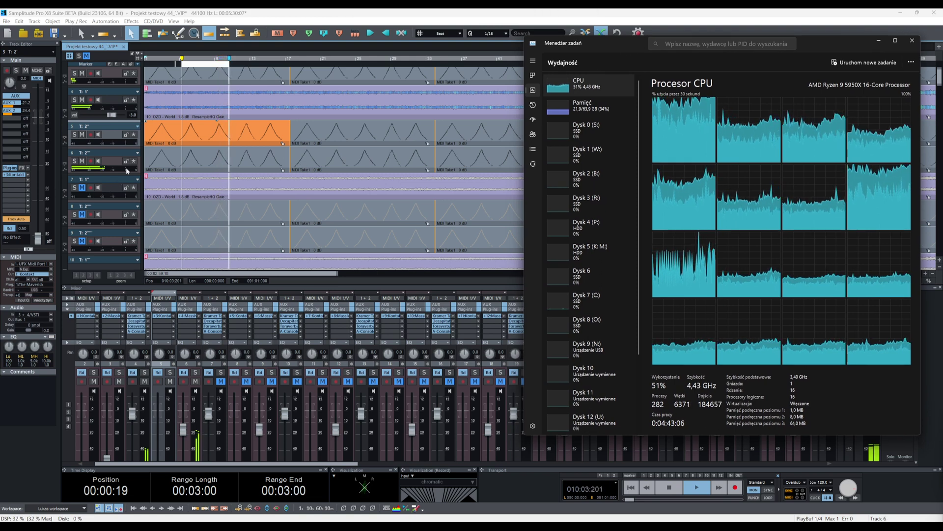
Unmute tracks 7 to 12 during playback.
scroll(170, 173, "down", 2)
scroll(170, 173, "down", 2)
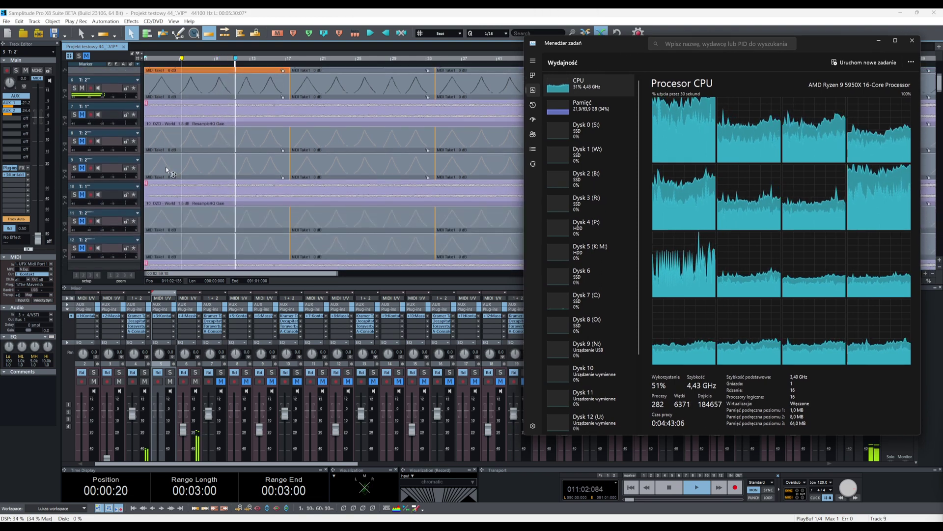
left_click(87, 121)
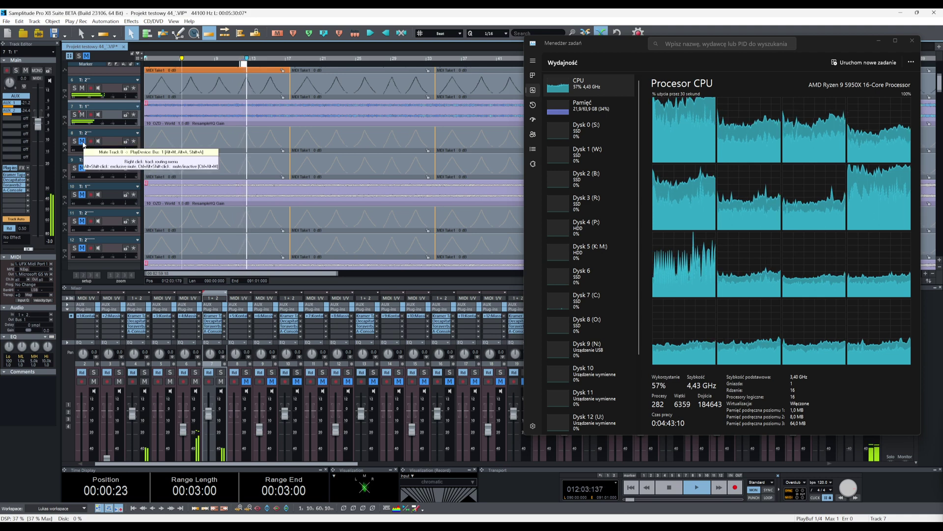
left_click(83, 167)
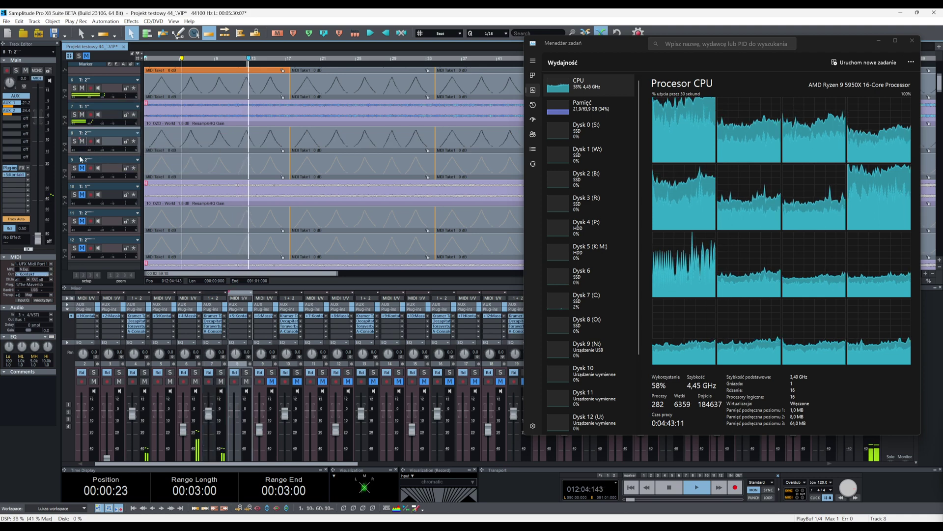
left_click(82, 194)
left_click(82, 221)
left_click(82, 248)
Unmute tracks 13 to 18 while the project keeps playing.
scroll(208, 211, "down", 5)
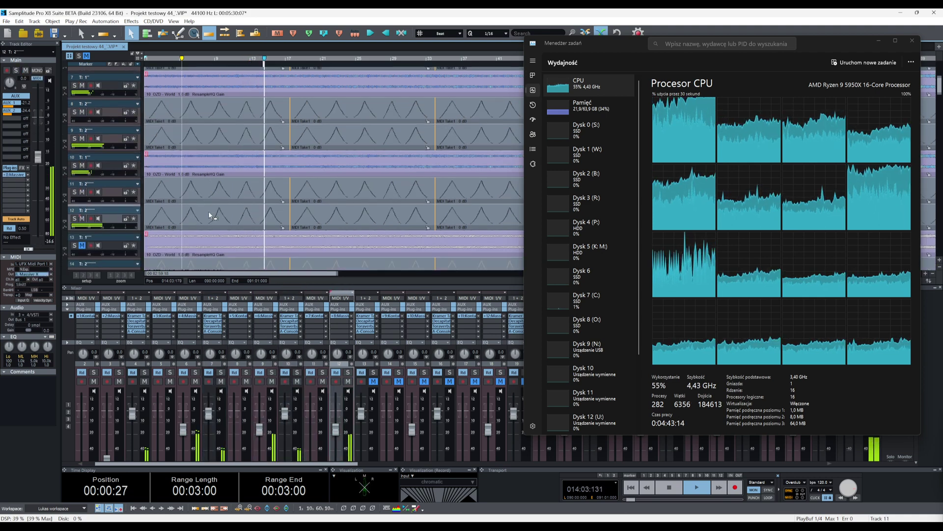
scroll(210, 215, "down", 1)
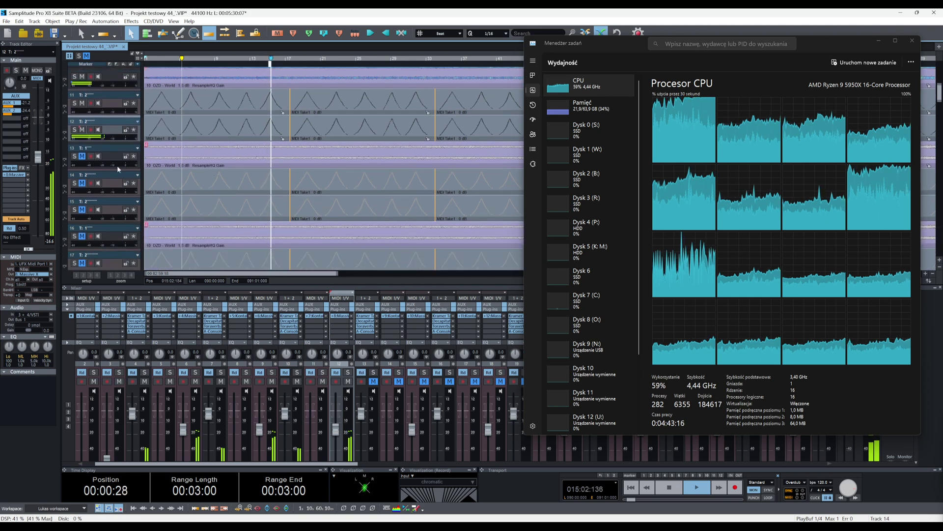
left_click(82, 157)
left_click(82, 183)
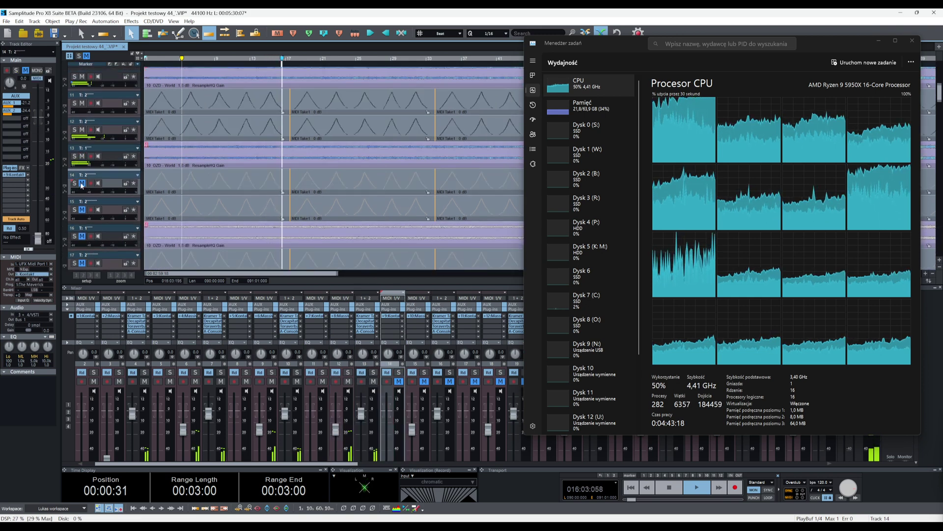
left_click(82, 210)
left_click(82, 235)
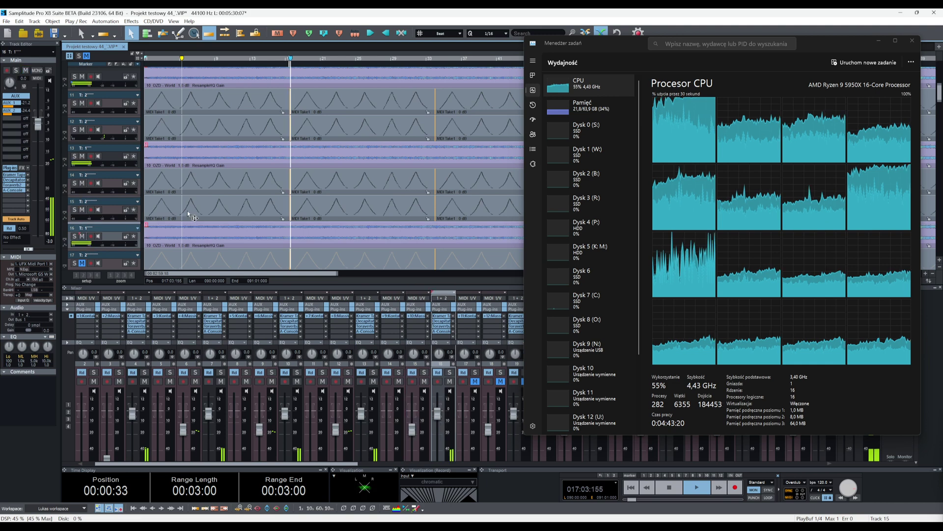
scroll(189, 210, "down", 4)
left_click(82, 167)
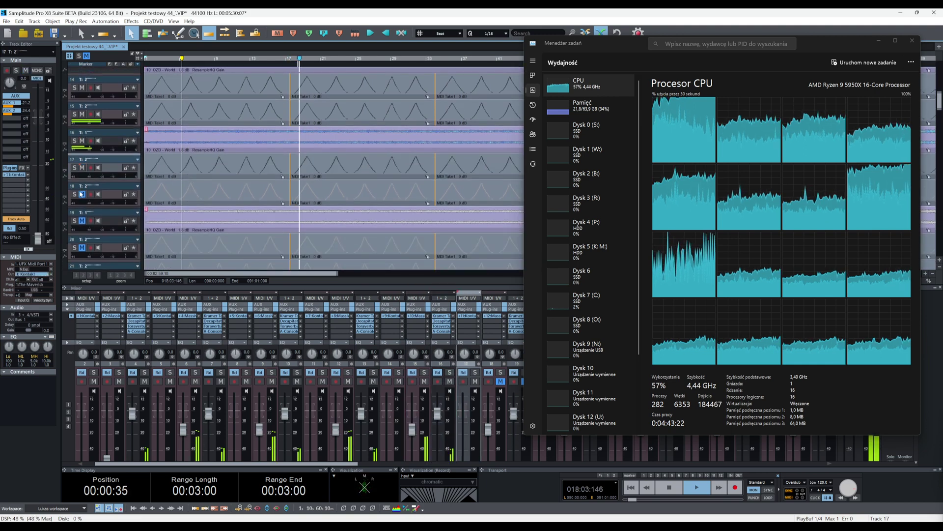
left_click(82, 194)
Try to unmute tracks 19 to 21 during playback.
scroll(188, 198, "down", 1)
scroll(188, 199, "down", 1)
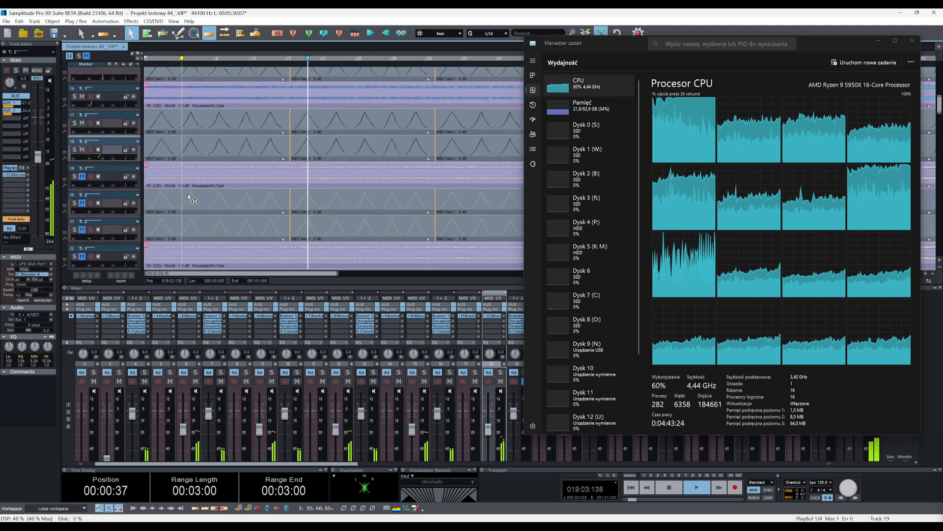
left_click(83, 181)
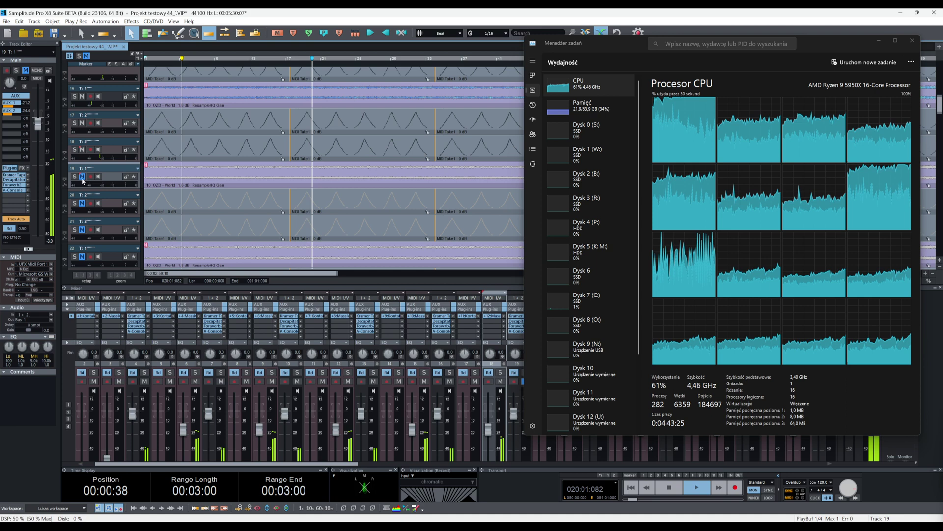
left_click(82, 203)
left_click(83, 231)
left_click(83, 203)
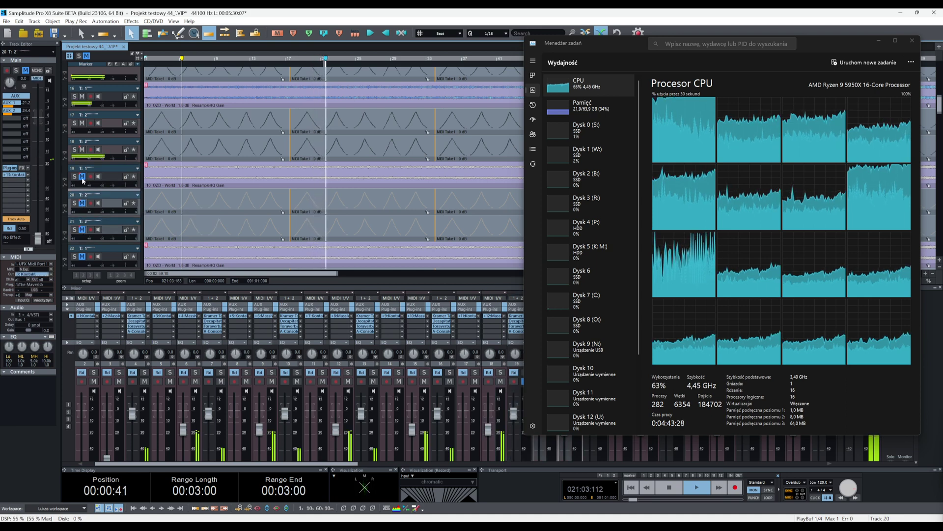
Unmute tracks 19 to 22 while the project keeps playing.
left_click(82, 175)
left_click(83, 203)
left_click(83, 230)
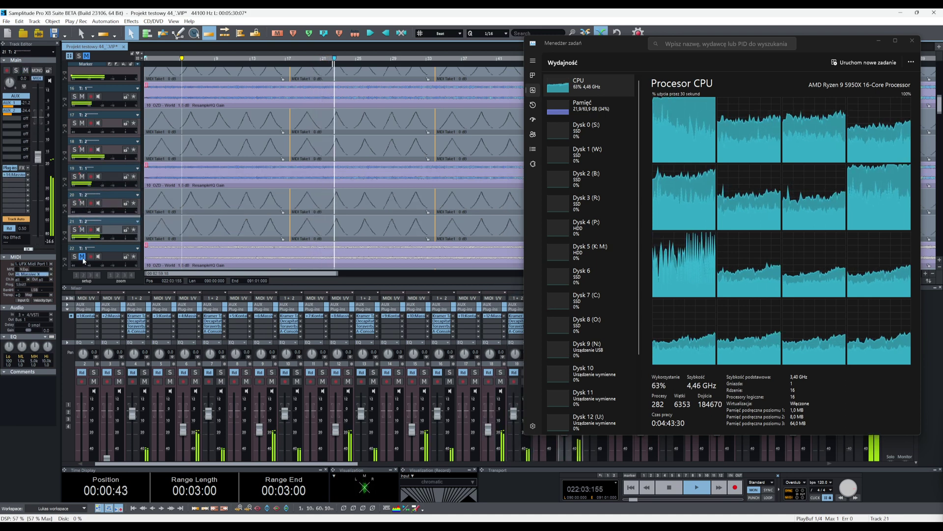
left_click(83, 256)
Unmute tracks 23 to 26 during playback.
scroll(261, 207, "down", 2)
scroll(294, 201, "down", 6)
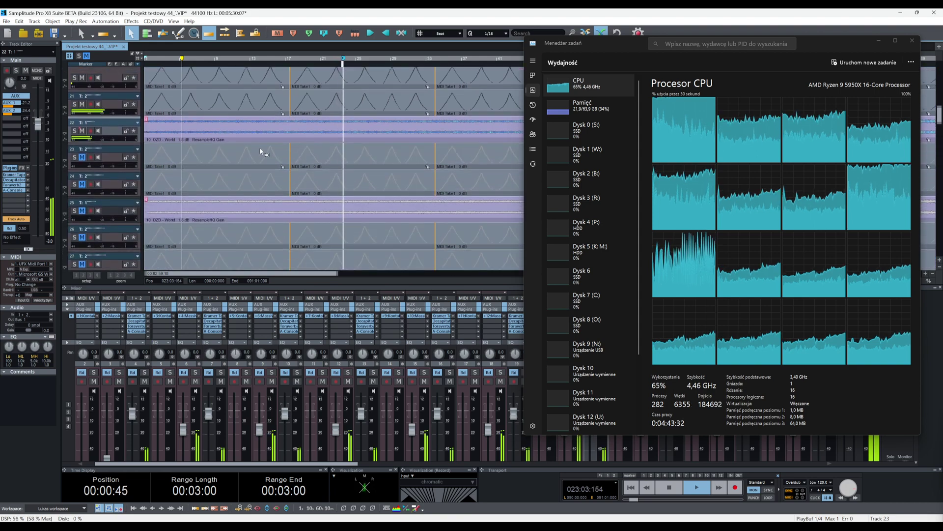
left_click(82, 158)
left_click(83, 184)
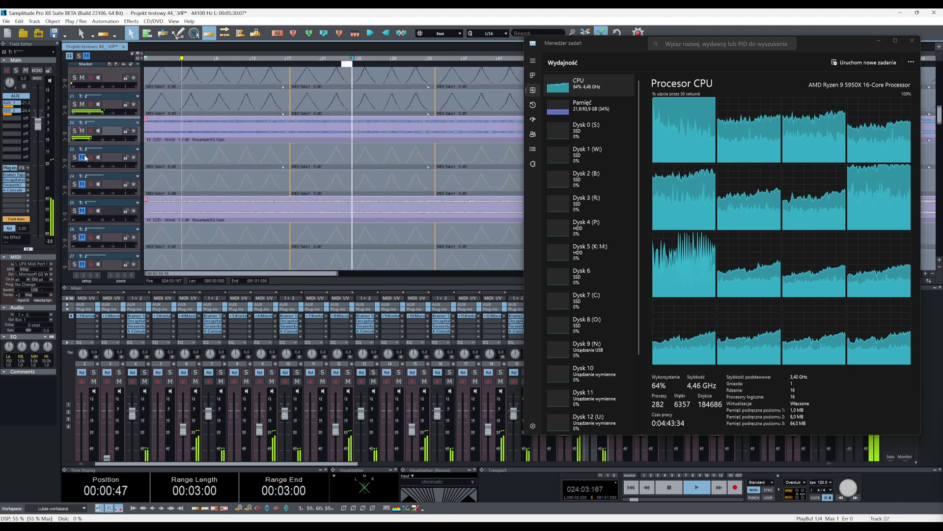
left_click(83, 210)
left_click(82, 238)
scroll(203, 219, "down", 6)
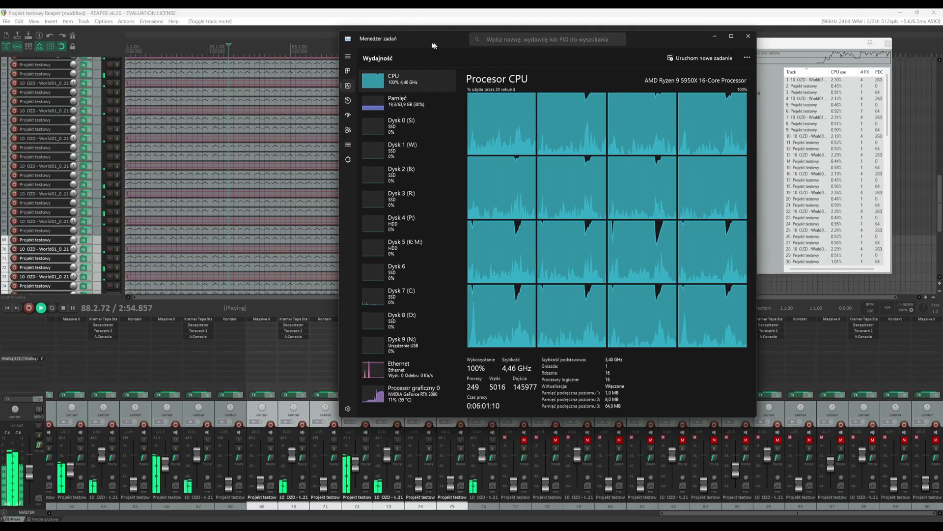
Switch to the REAPER and Bitwig test projects and inspect their mixer channels alongside Task Manager's per-core CPU graphs.
left_click_drag(434, 45, 376, 39)
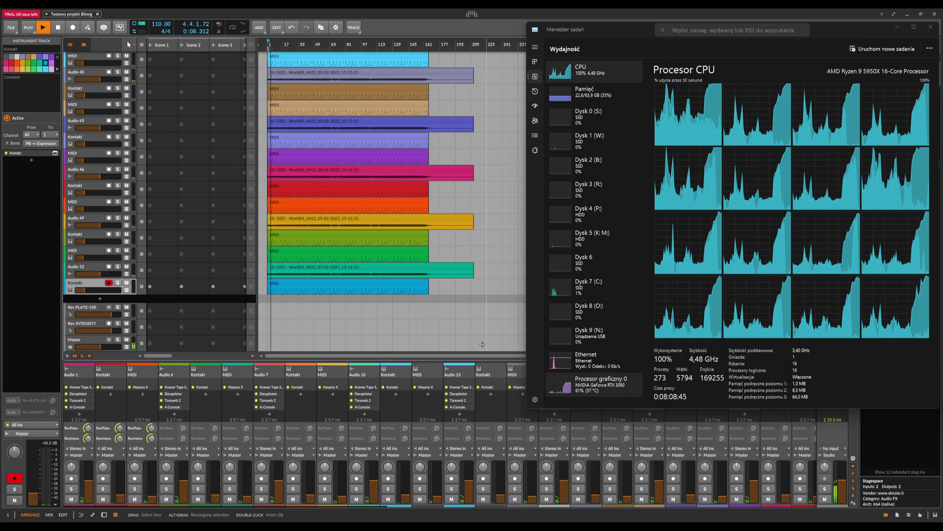
left_click_drag(372, 506, 622, 506)
left_click_drag(665, 504, 806, 492)
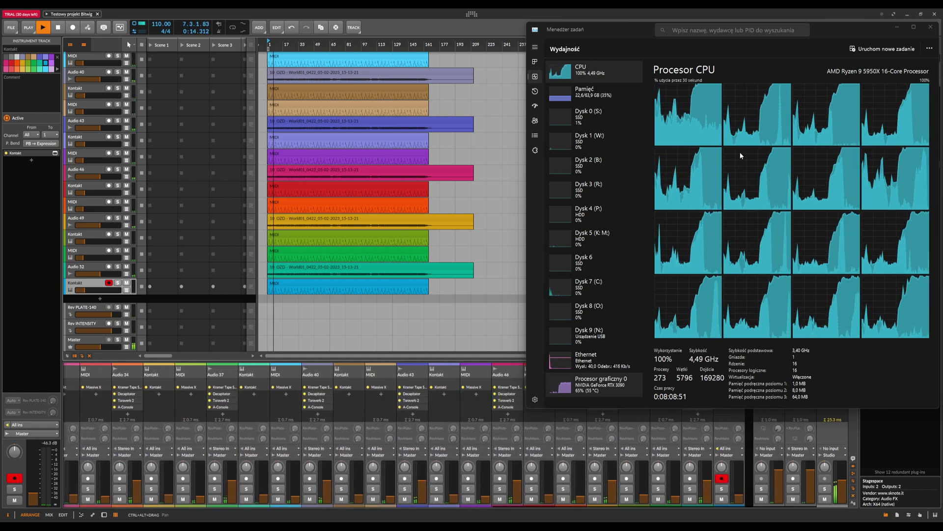
left_click_drag(640, 34, 607, 11)
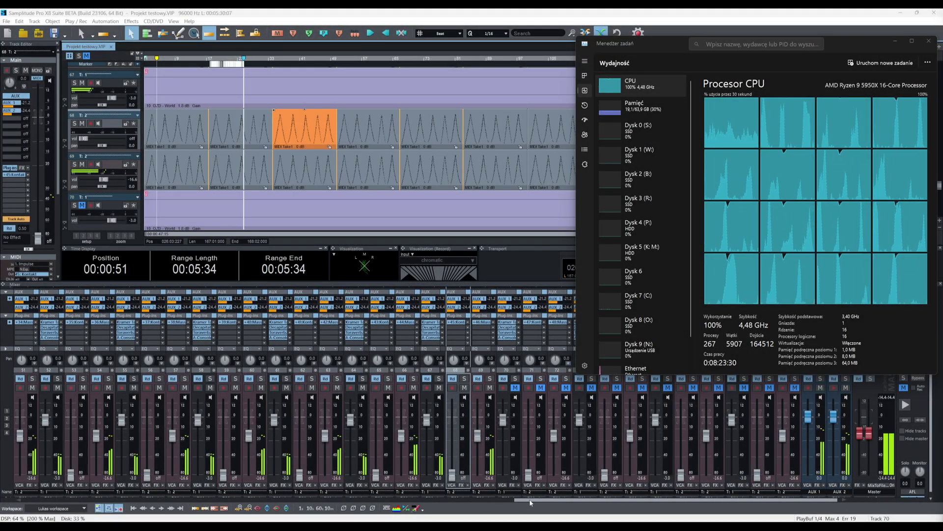
Switch to the 96 kHz Samplitude project and the Studio One project and compare their mixers with the per-core CPU load.
left_click_drag(531, 503, 388, 504)
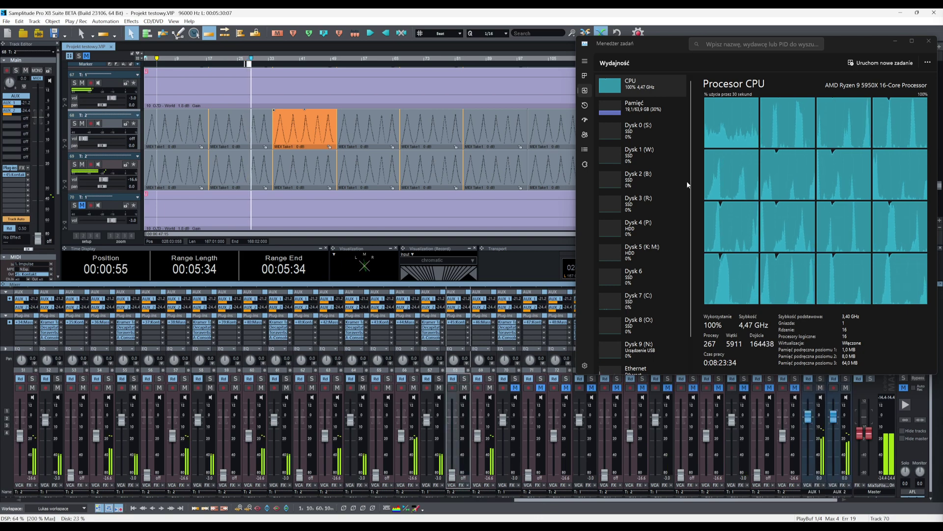
left_click_drag(840, 46, 734, 49)
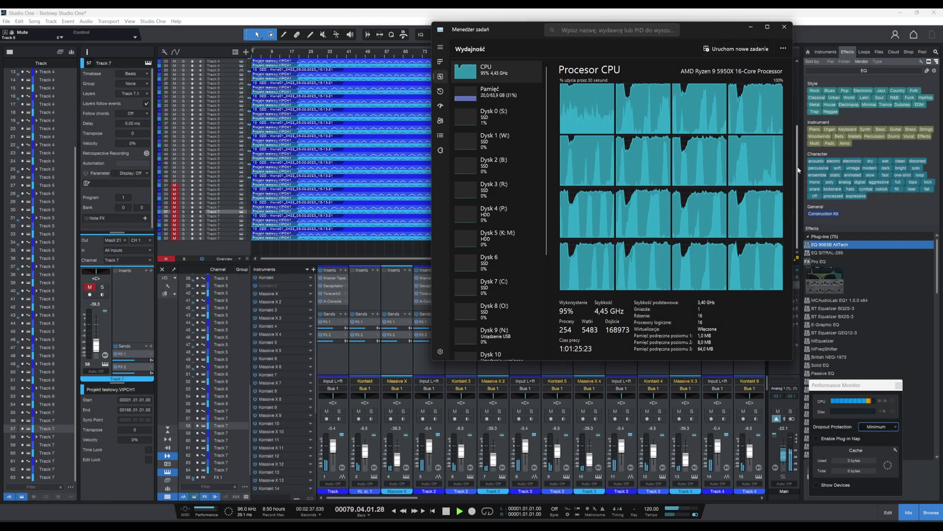
left_click(798, 169)
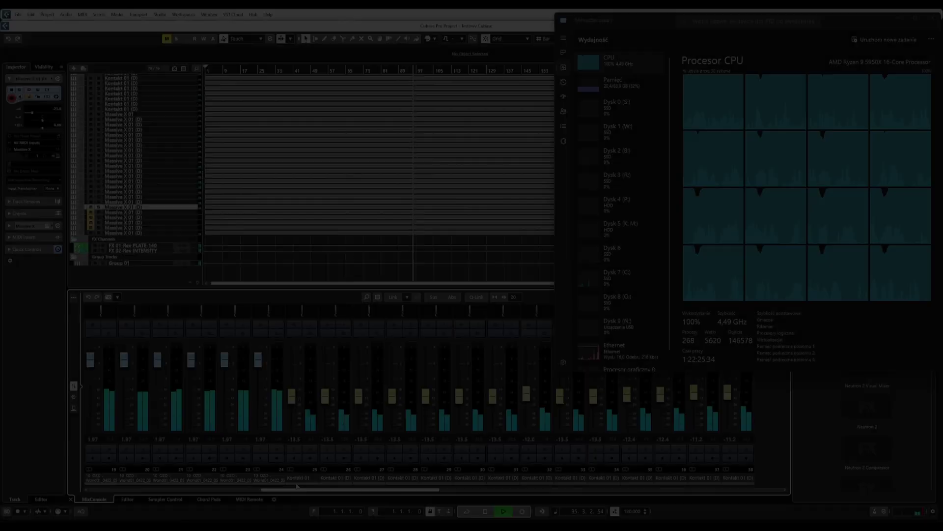
Switch to the Cubase test project and inspect the levels and insert plug-ins of the audio and instrument mixer channels during playback.
left_click_drag(296, 486, 139, 488)
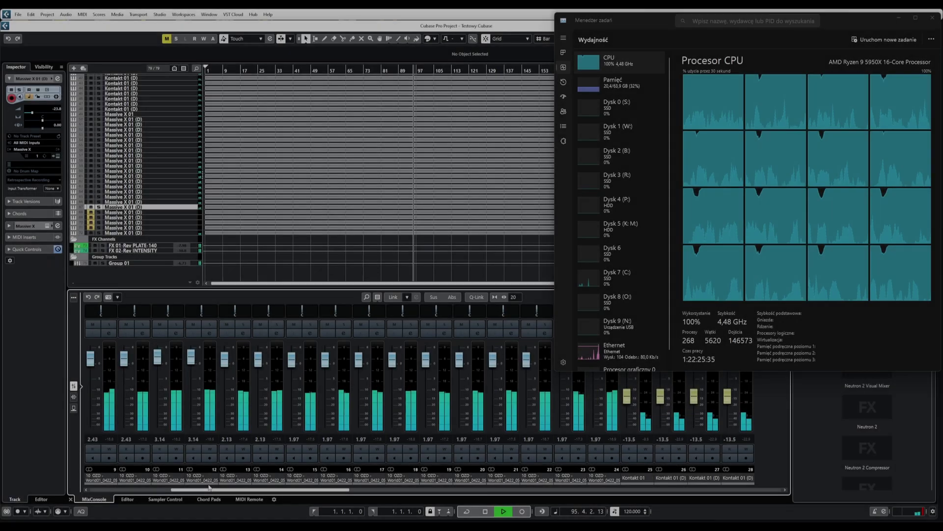
scroll(139, 488, "right", 10)
left_click(74, 397)
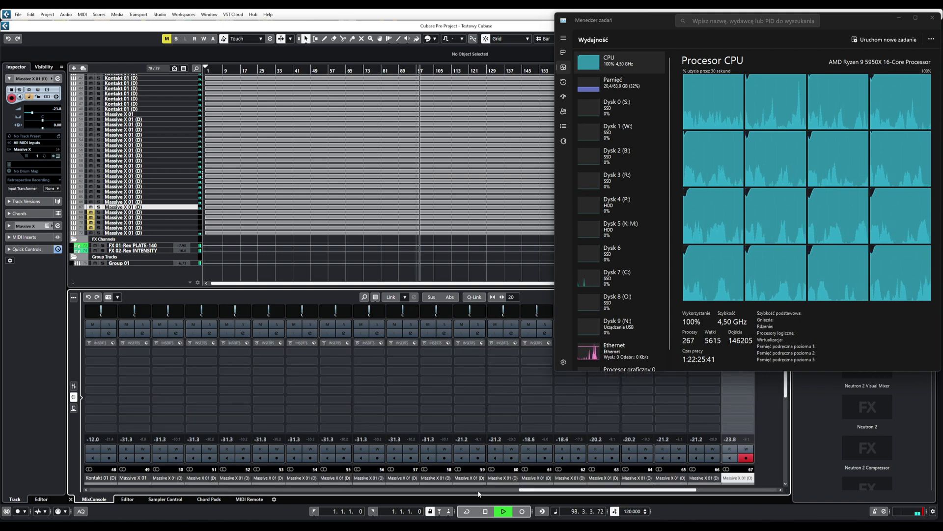
scroll(526, 493, "left", 5)
scroll(383, 493, "left", 5)
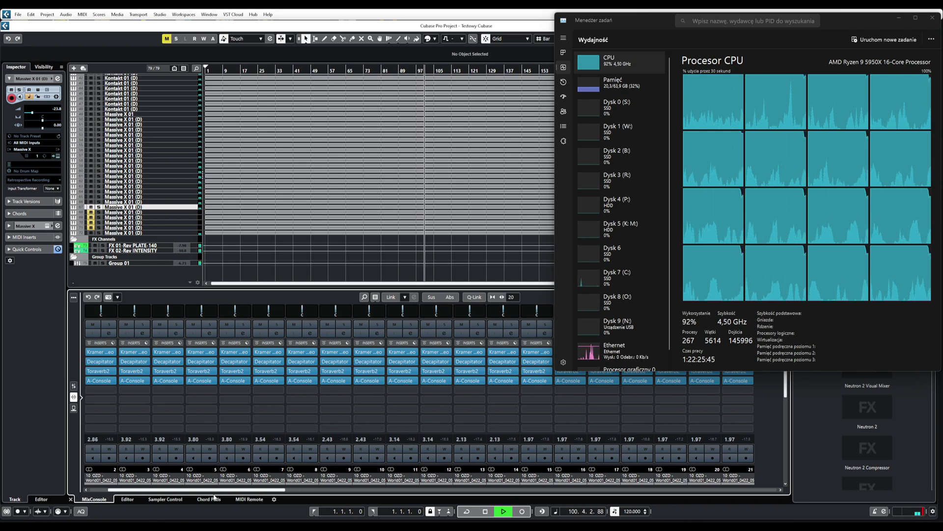
left_click(74, 409)
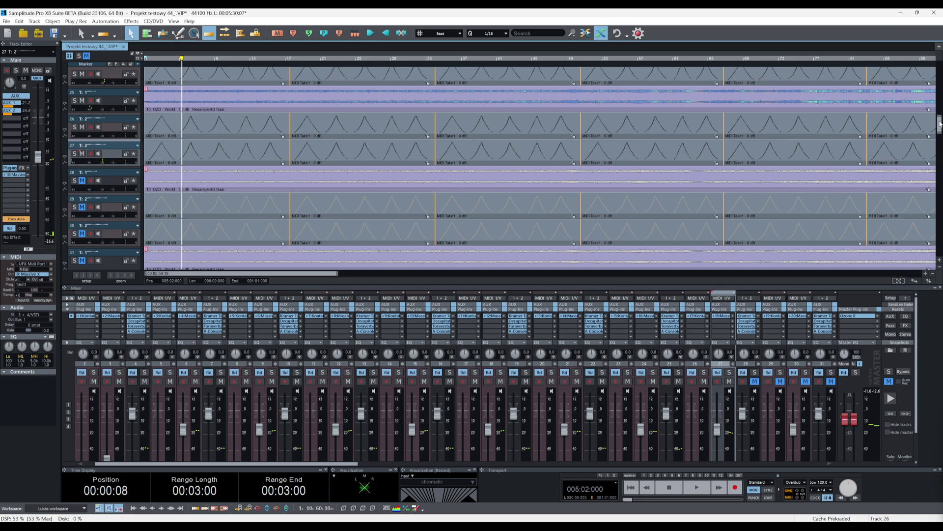
Return to the 44.1 kHz Samplitude project and inspect the plug-ins on the AUX 1, AUX 2 and Bus 1 tracks.
scroll(940, 125, "down", 2)
scroll(940, 125, "up", 1)
left_click_drag(941, 125, 927, 249)
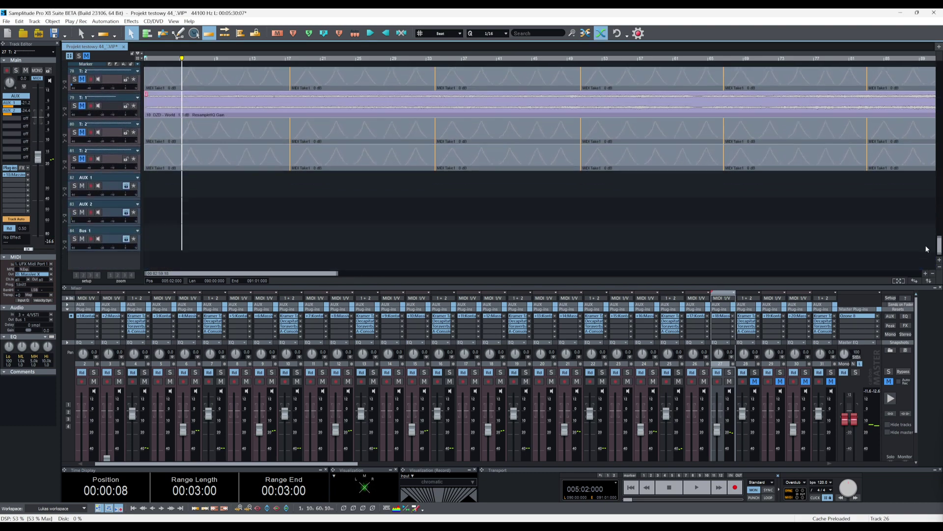
left_click(175, 193)
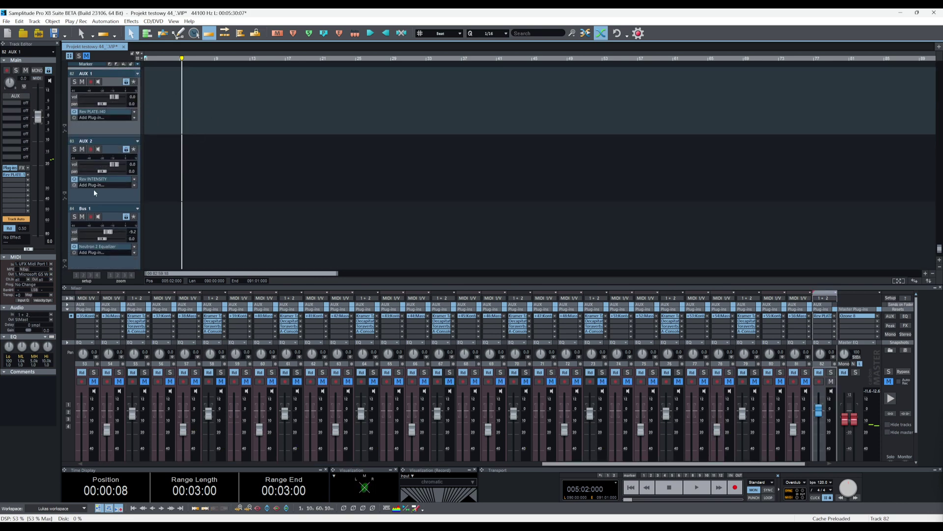
left_click(122, 217)
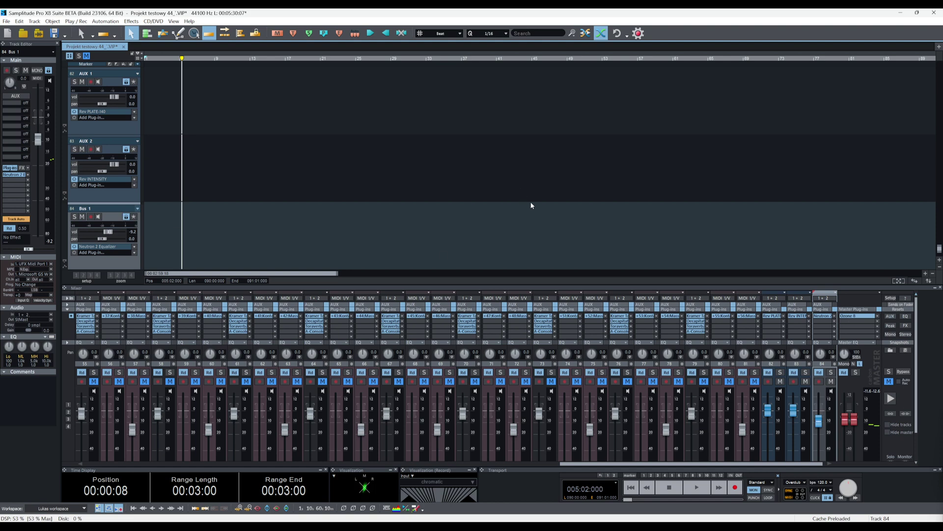
Examine the Ozone 8 plug-in on the master, close it, and view the full arrangement across all tracks.
left_click_drag(464, 107, 527, 128)
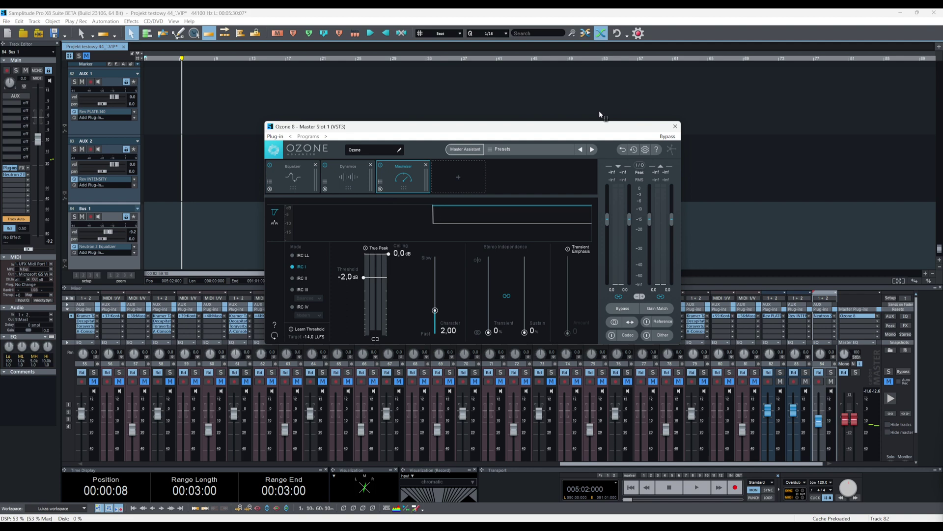
left_click(674, 128)
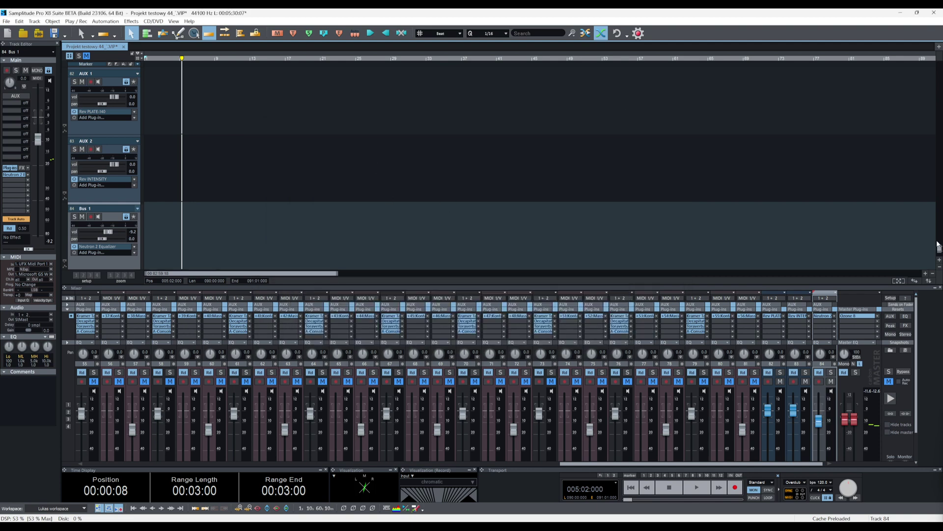
left_click_drag(938, 245, 940, 164)
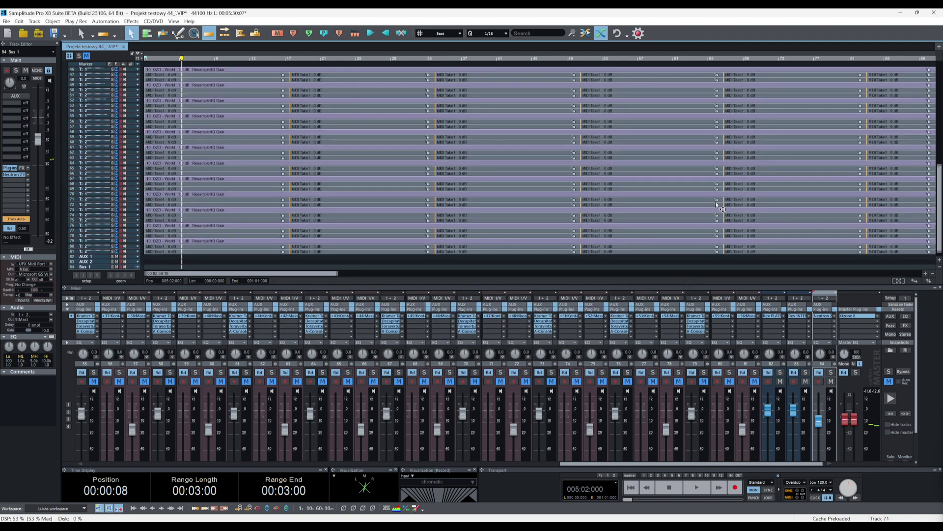
scroll(717, 206, "down", 2)
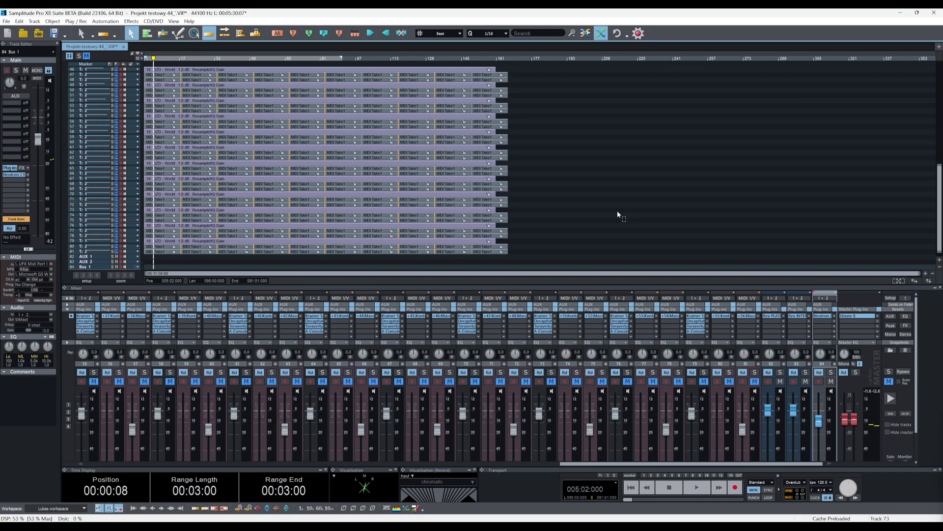